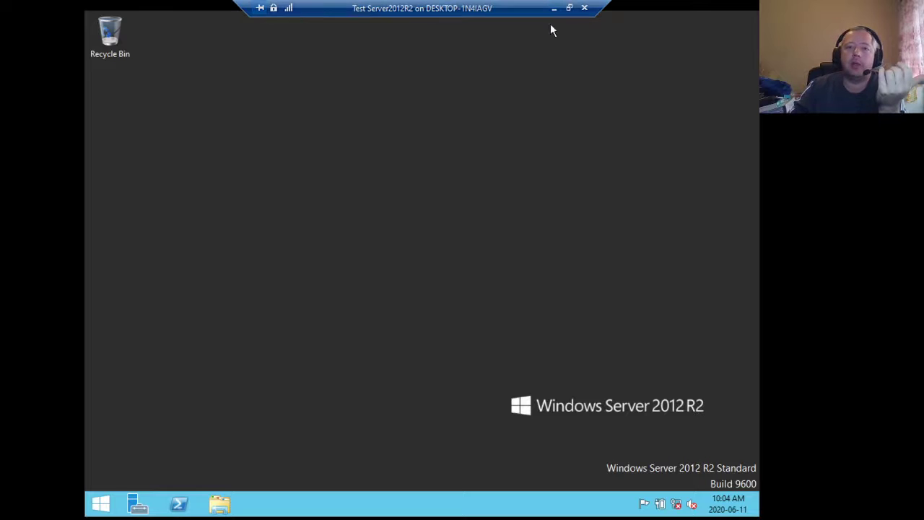
- Check the available network connections inside the Test Server2012R2 virtual machine and minimize its session
click(676, 504)
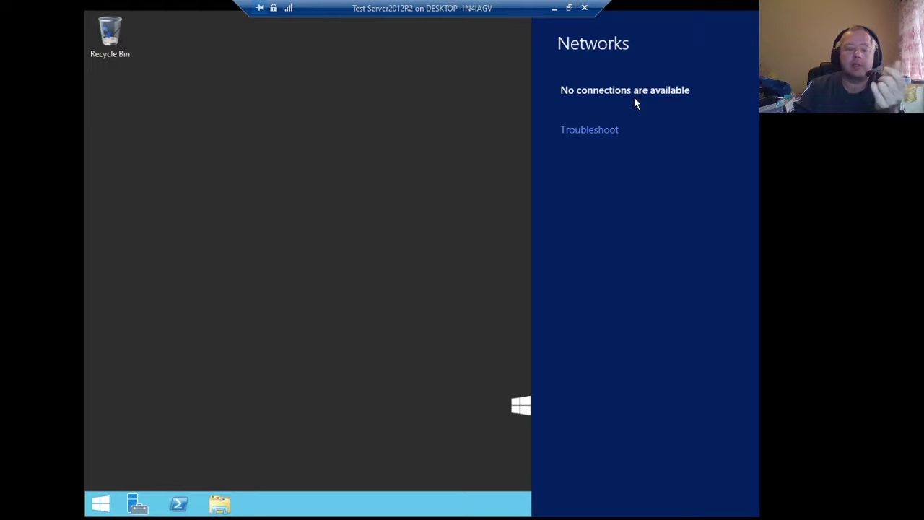
click(371, 175)
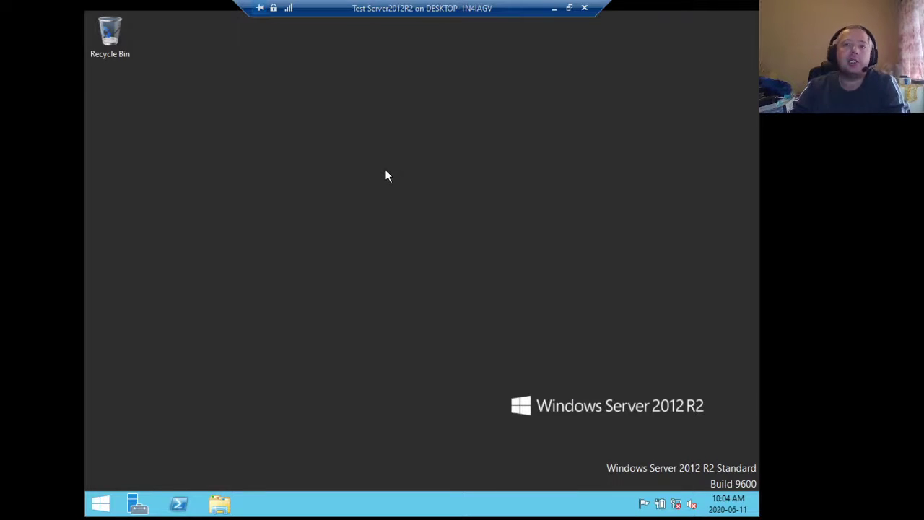
click(554, 10)
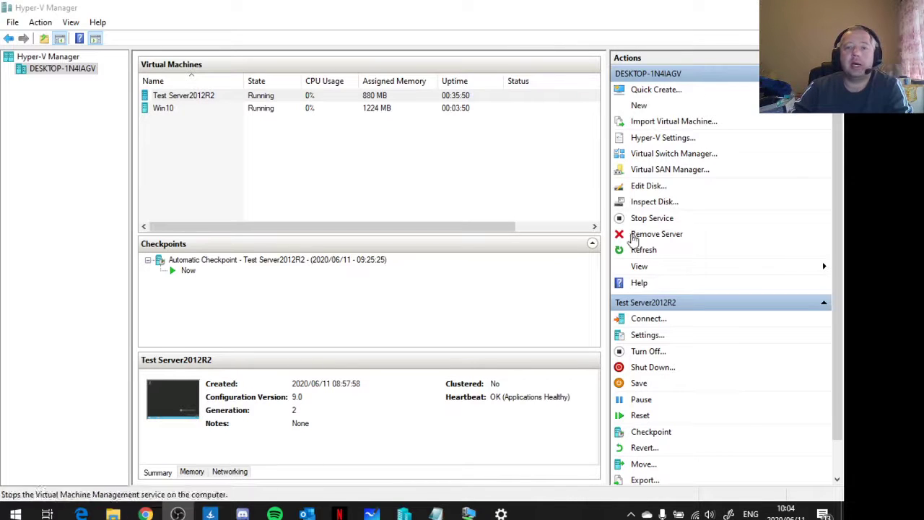
- Open the Virtual Switch Manager and compare the descriptions of the external, internal and private switch types
click(691, 156)
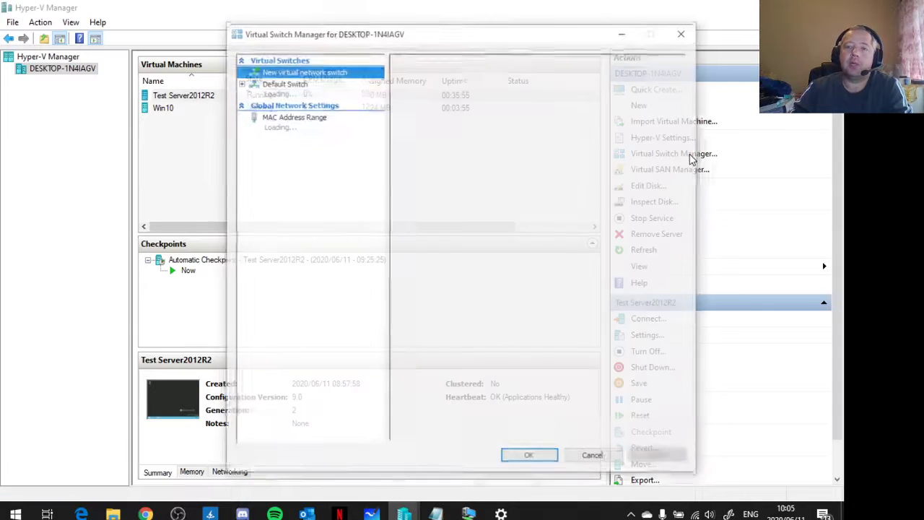
drag(474, 35, 487, 25)
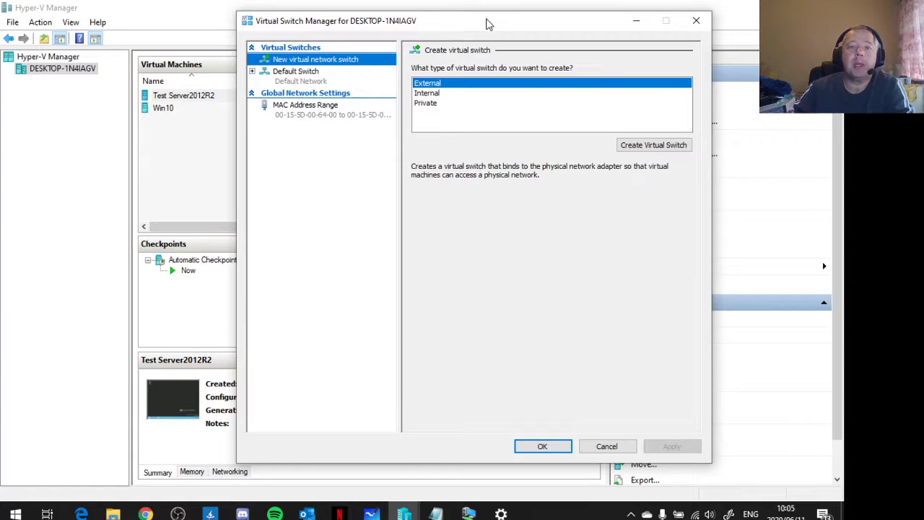
click(442, 105)
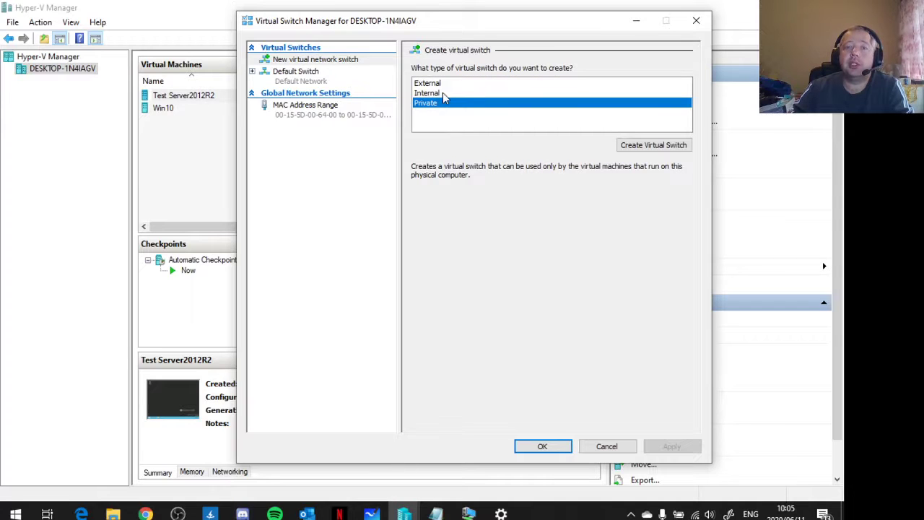
click(443, 94)
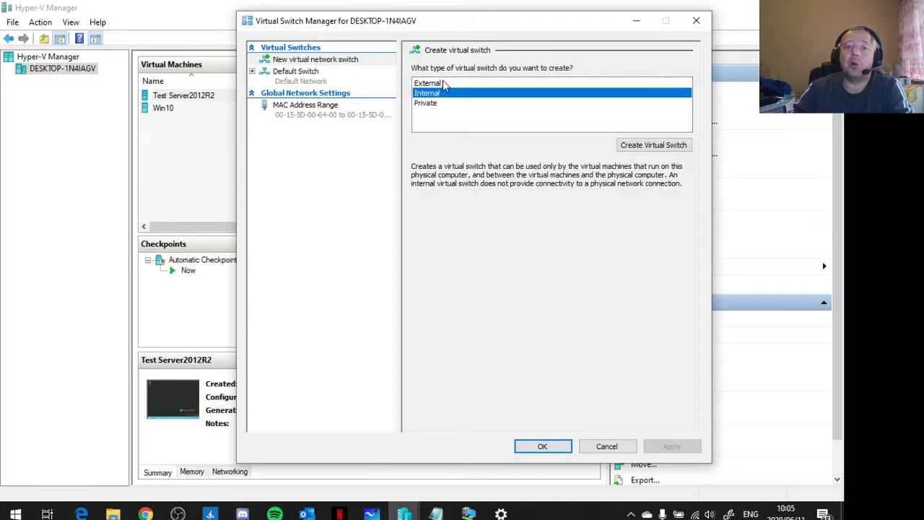
click(444, 84)
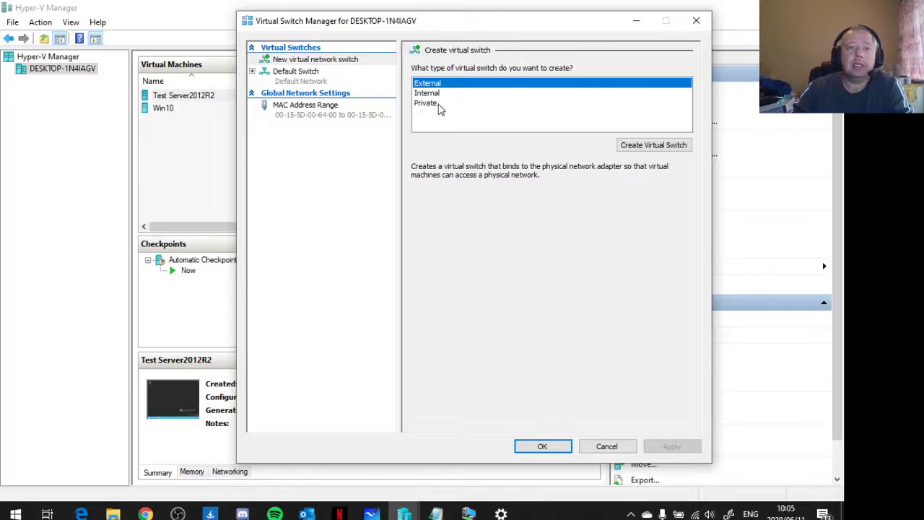
click(438, 105)
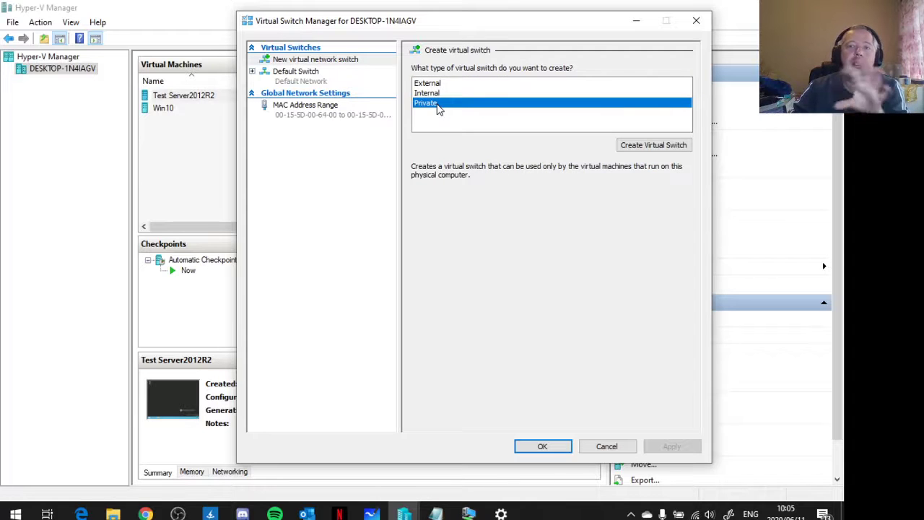
click(439, 94)
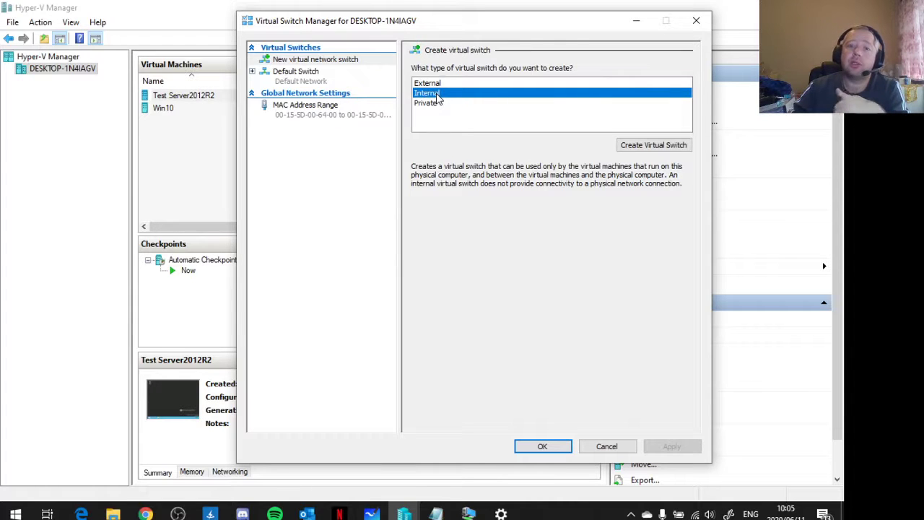
click(438, 85)
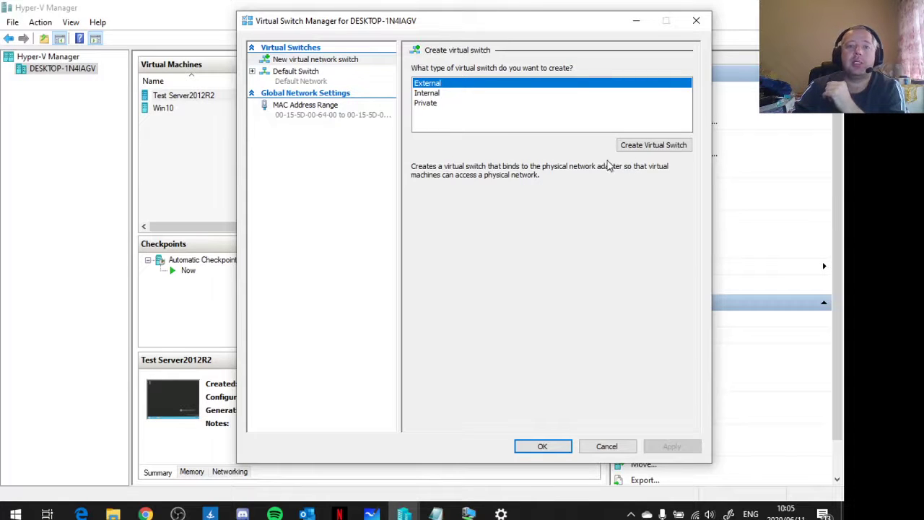
click(475, 93)
- Create a virtual switch of type External and name it External Switch
click(479, 85)
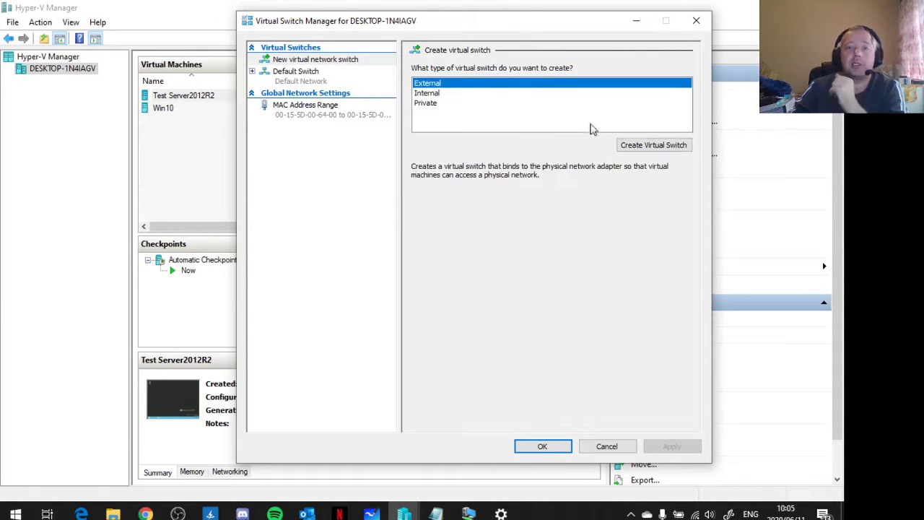
click(653, 146)
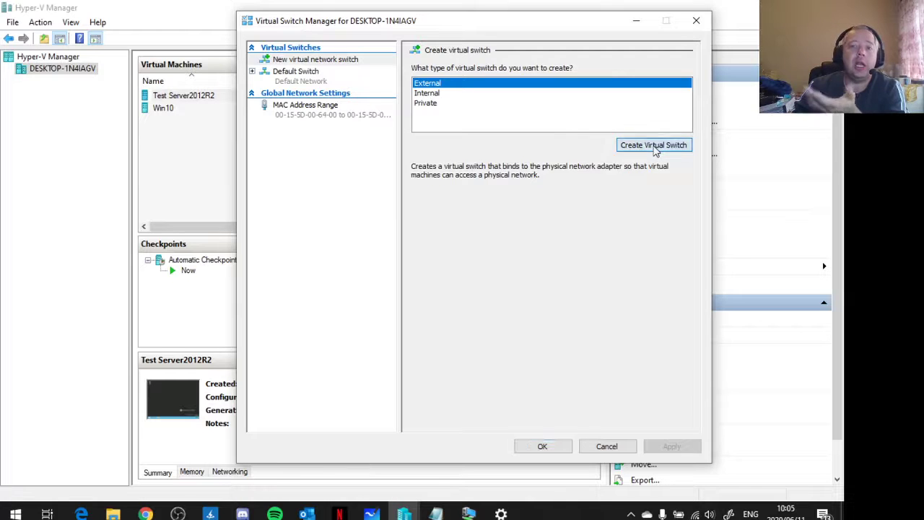
drag(547, 82, 408, 85)
text(Ext)
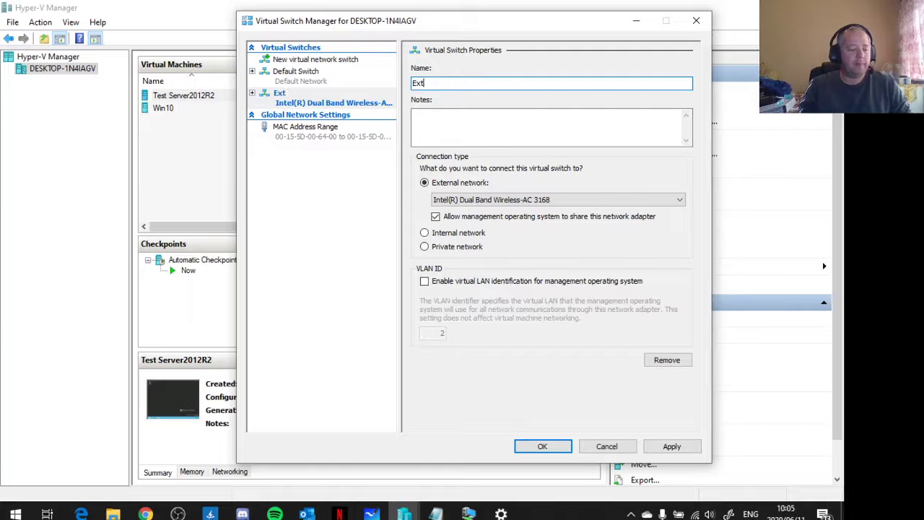
text(ernal )
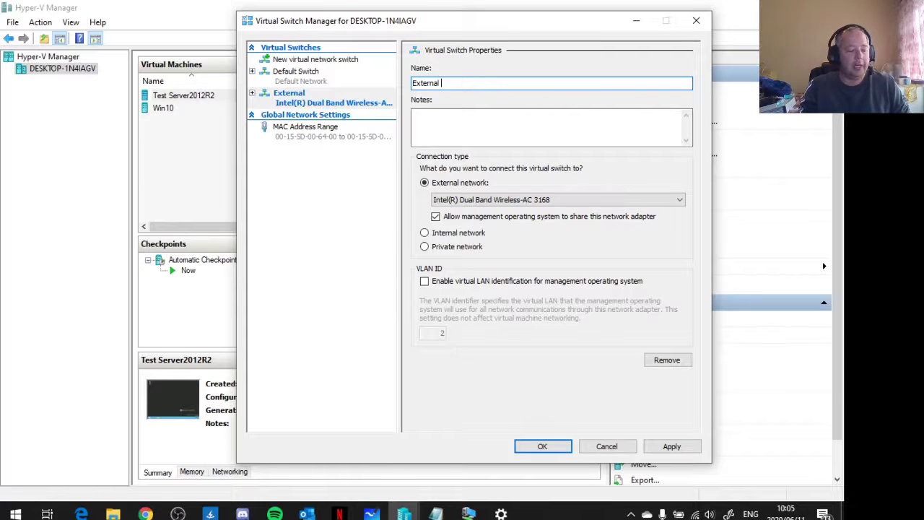
text(Switch)
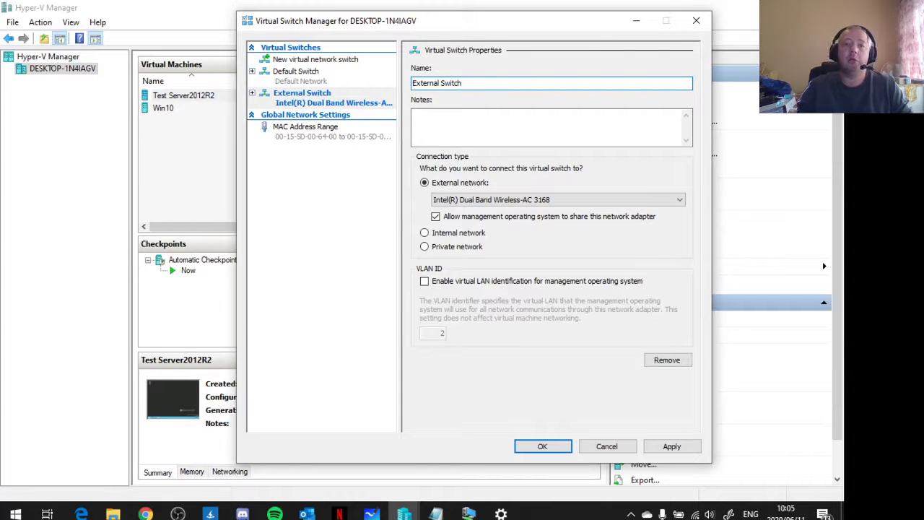
- Connect the new switch to the Intel(R) Dual Band Wireless-AC 3168 adapter, with virtual LAN identification left disabled
click(530, 202)
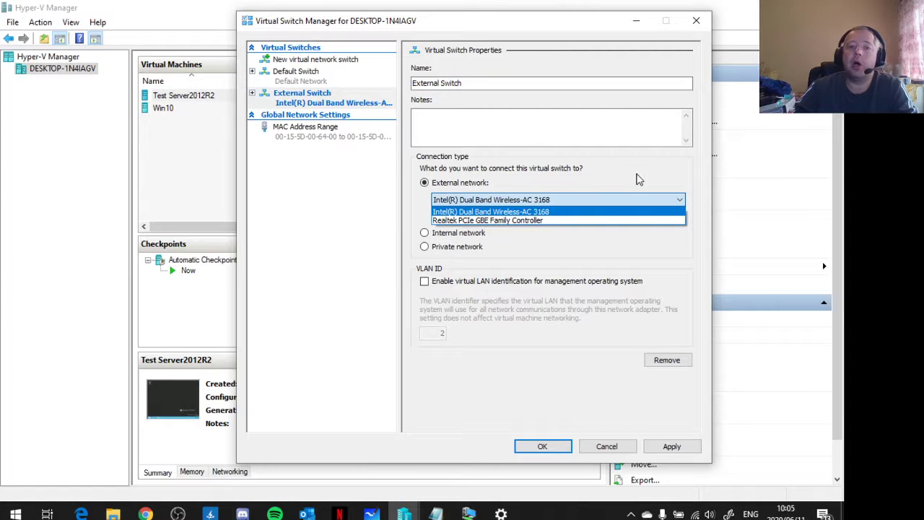
click(602, 172)
click(537, 200)
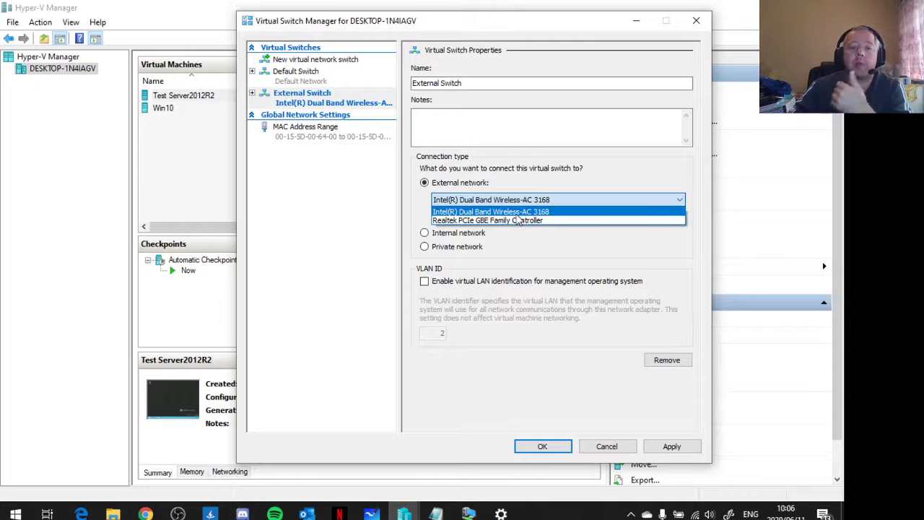
click(517, 212)
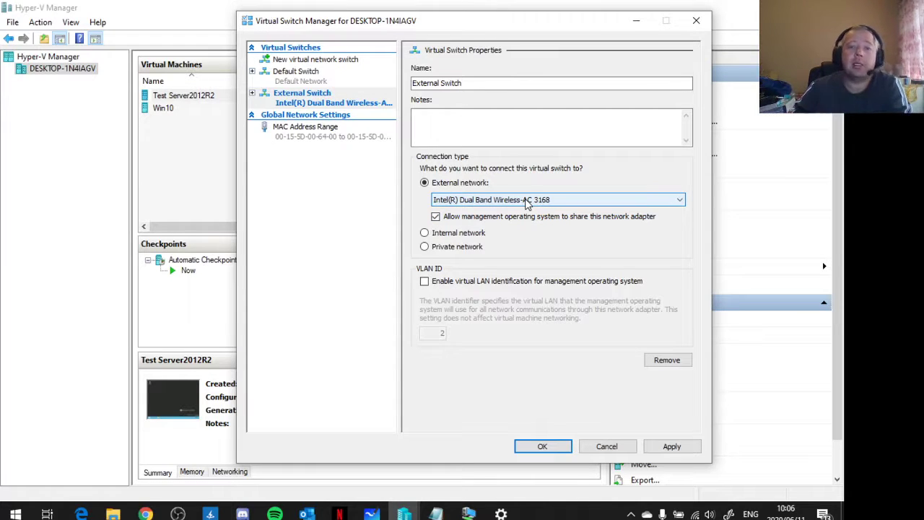
click(466, 283)
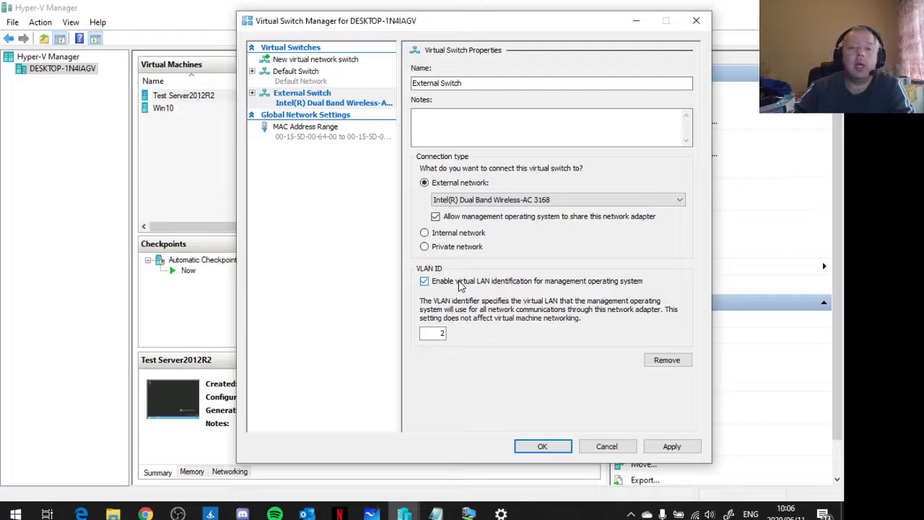
click(459, 284)
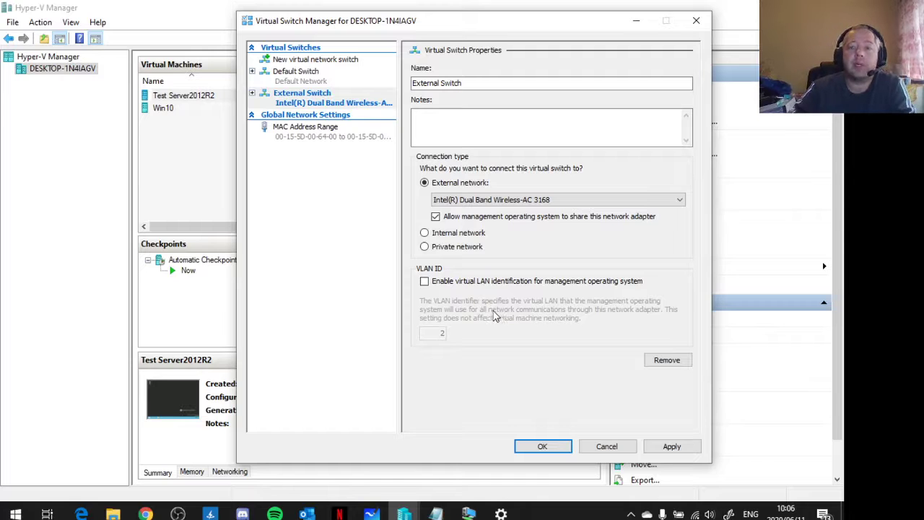
- Apply the virtual switch changes despite the possible network disruption and reconnect the disconnected virtual machine sessions
click(543, 448)
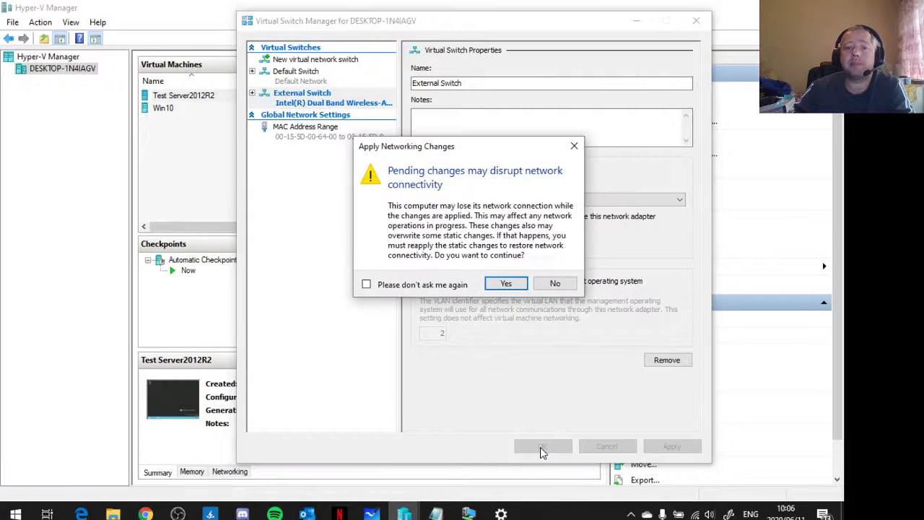
click(507, 284)
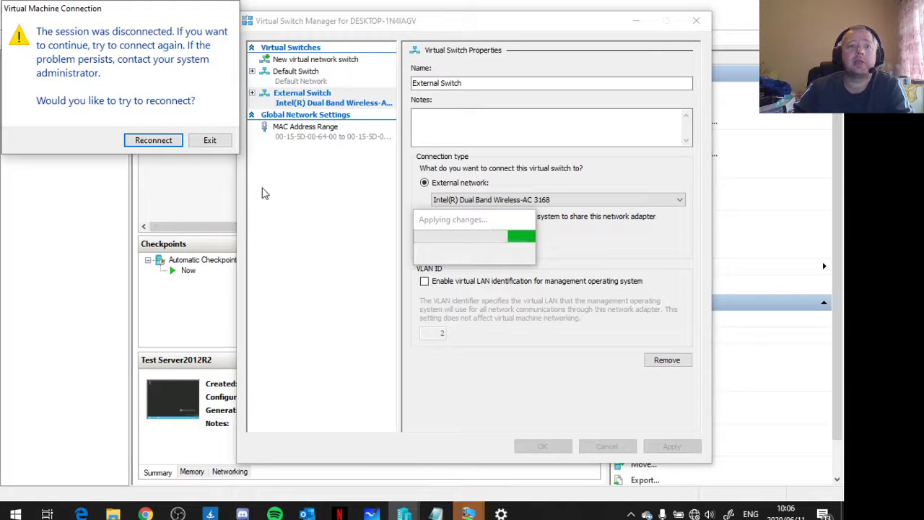
click(142, 142)
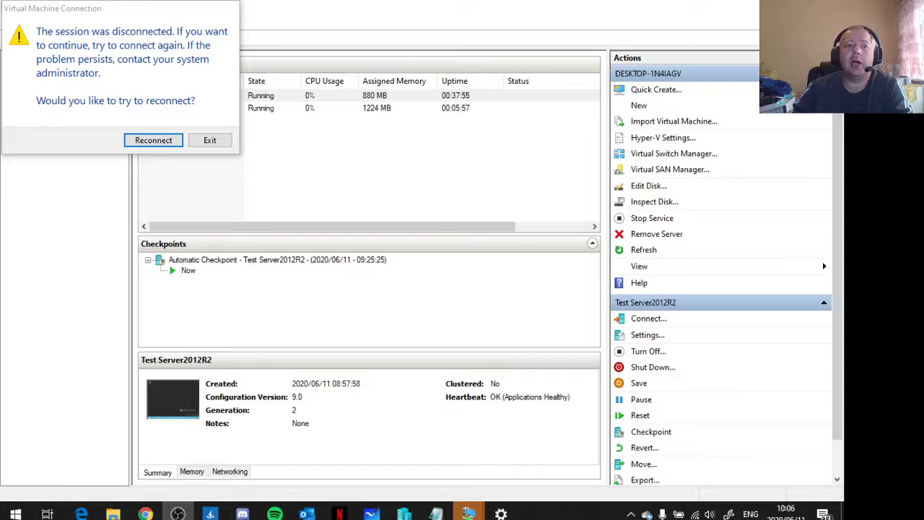
click(160, 141)
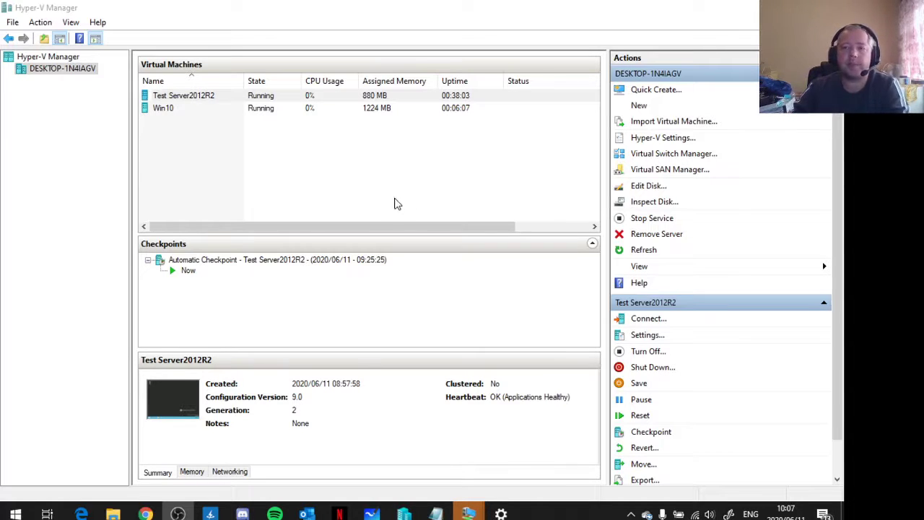
- In the settings of Test Server2012R2, assign its network adapter to External Switch and save the change
click(185, 98)
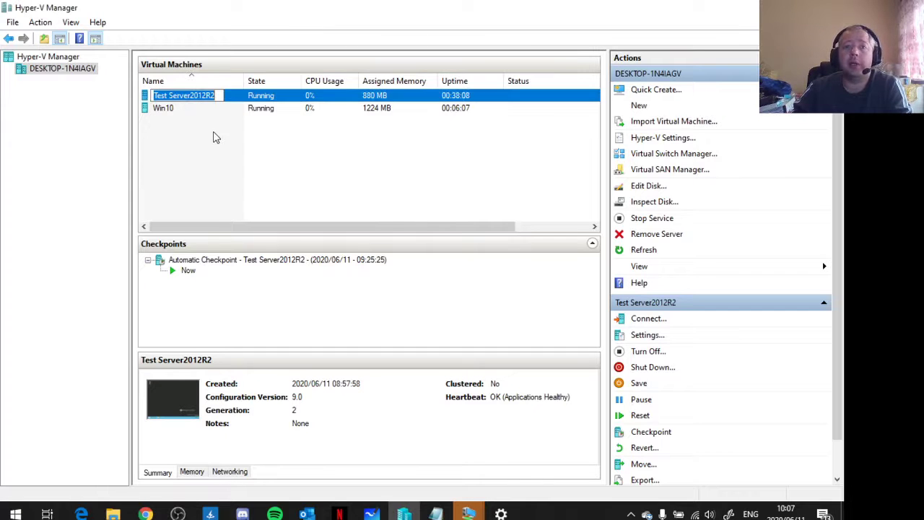
click(214, 135)
right_click(202, 96)
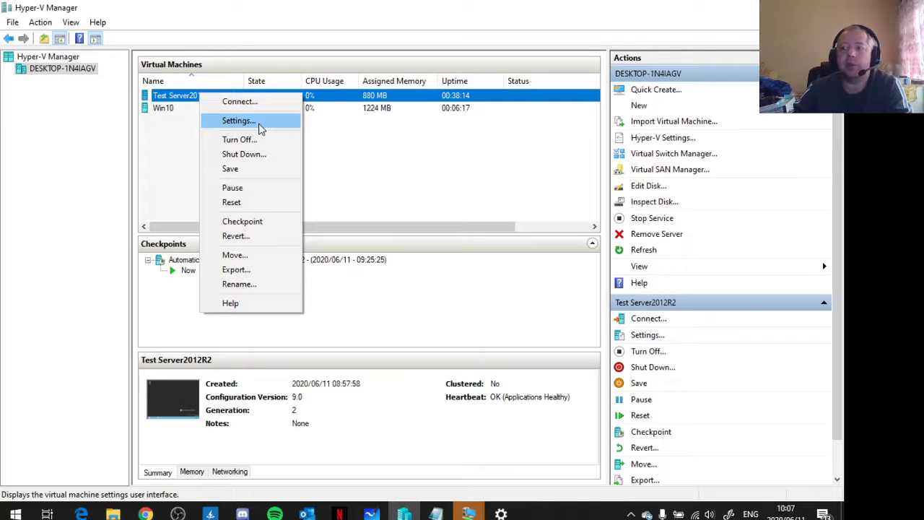
click(262, 124)
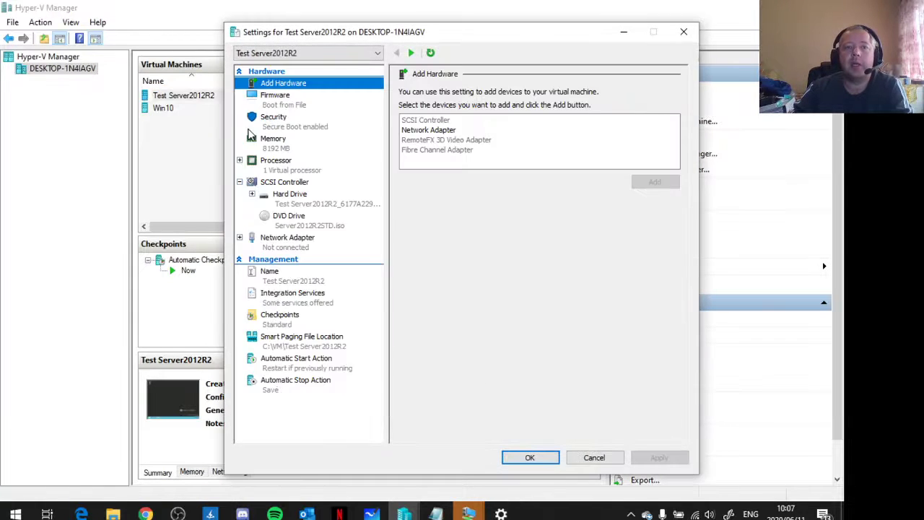
click(296, 250)
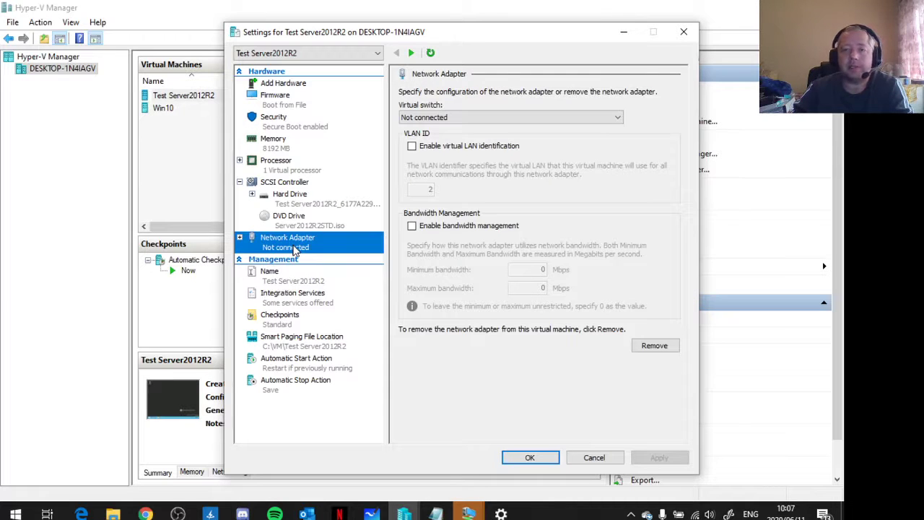
click(532, 122)
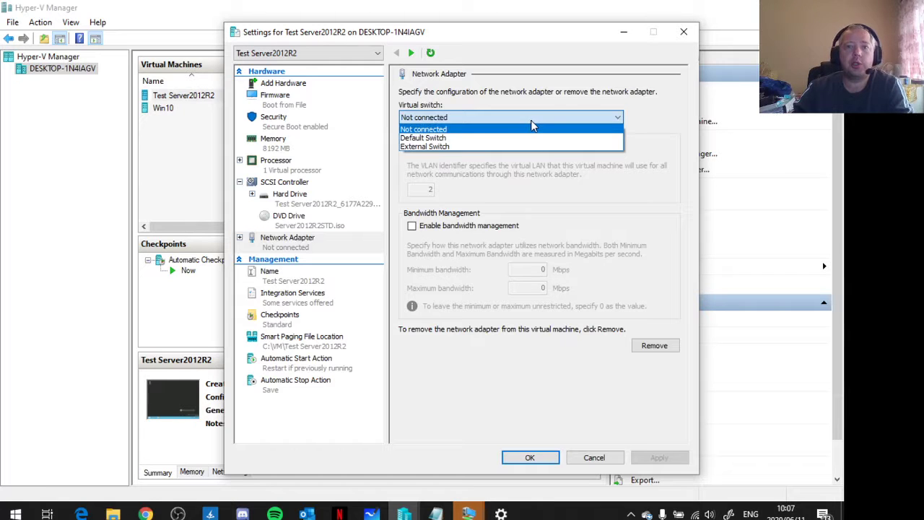
click(481, 147)
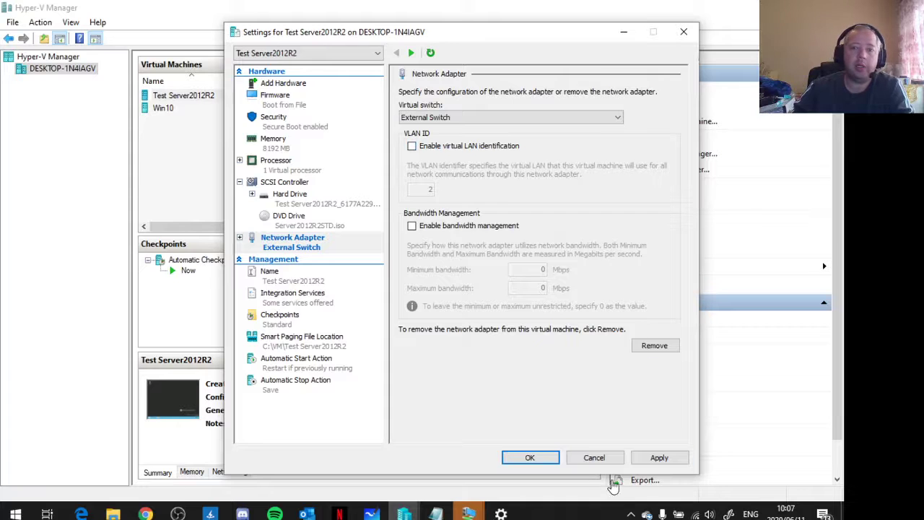
click(538, 458)
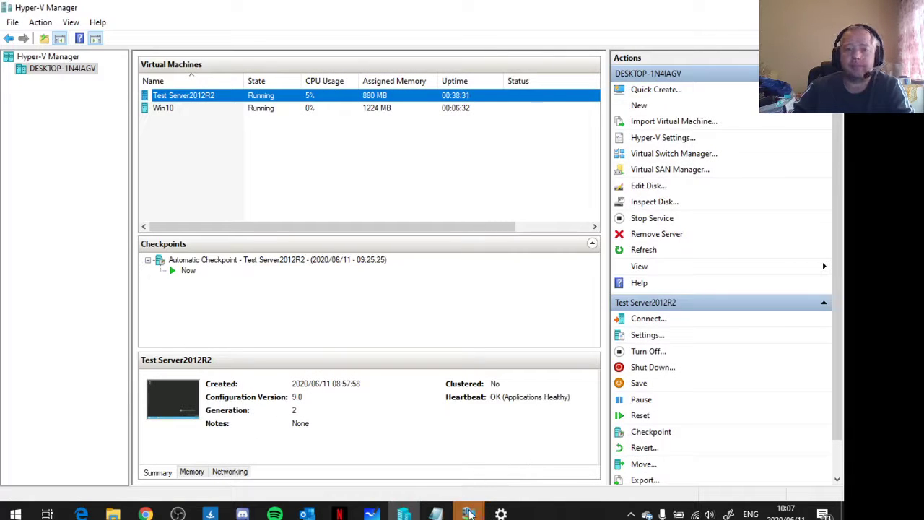
- Connect to the Test Server2012R2 virtual machine at 1280 by 800 pixels and switch to its session window
click(470, 511)
click(536, 478)
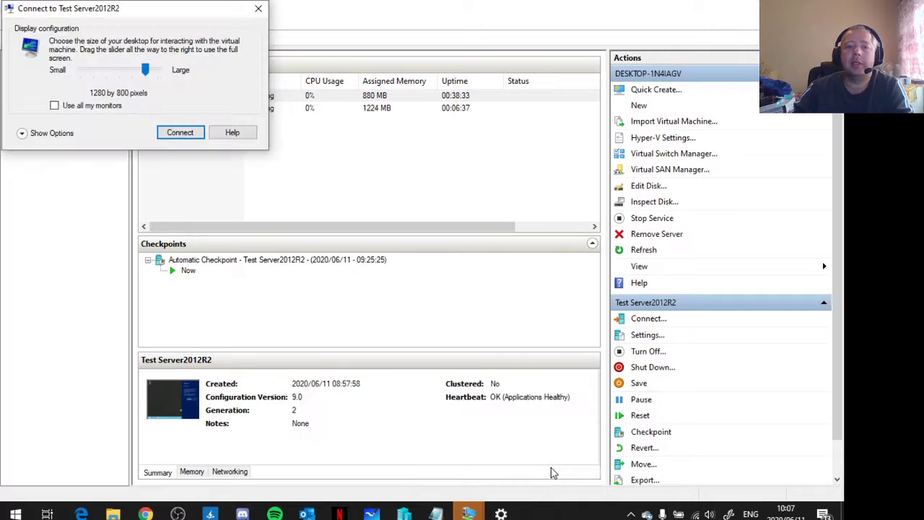
click(177, 134)
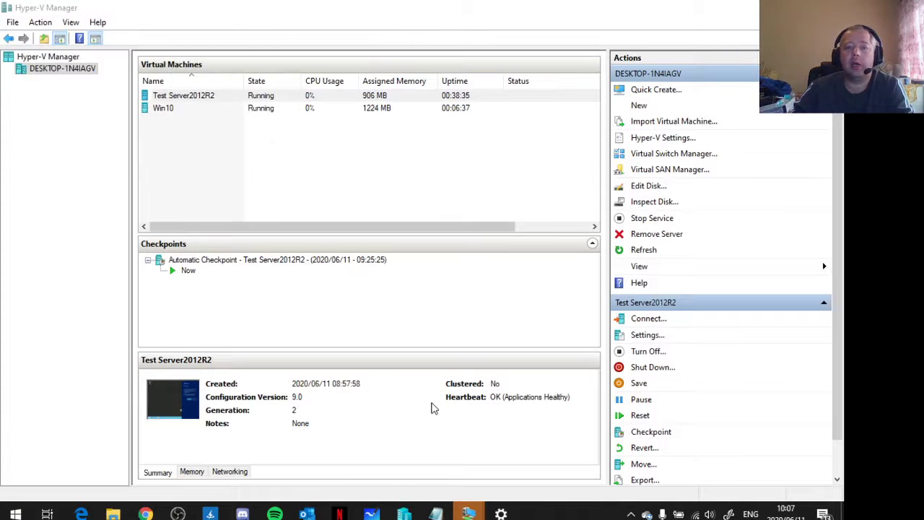
mouse_move(466, 511)
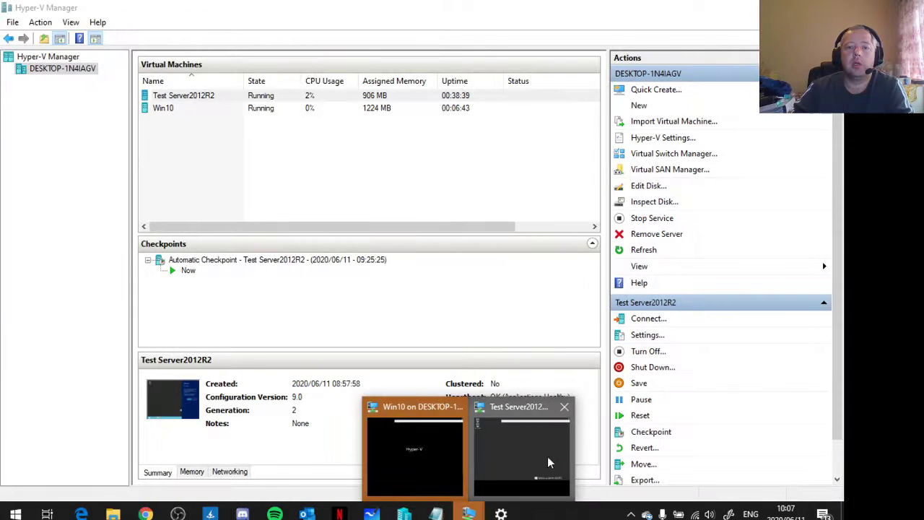
click(547, 457)
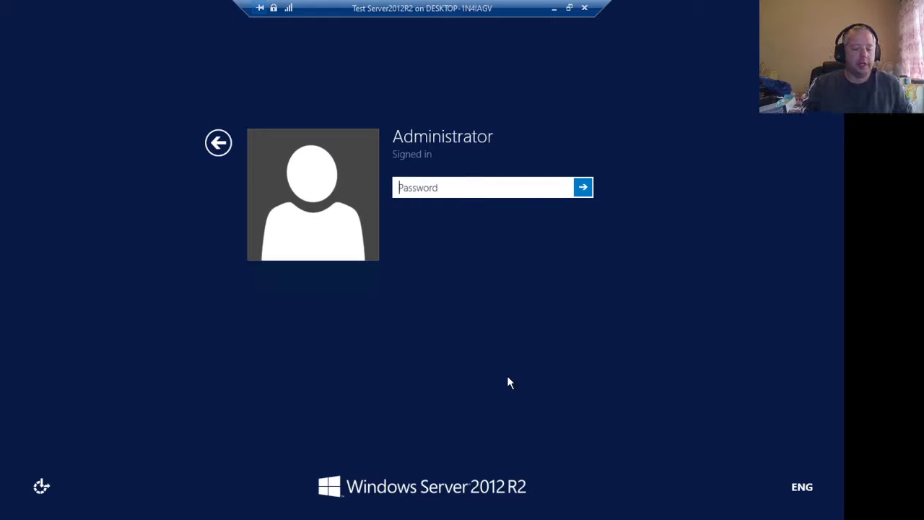
- Sign in to the server as Administrator with the account password and allow finding PCs, devices and content on the new network
text(••••••••)
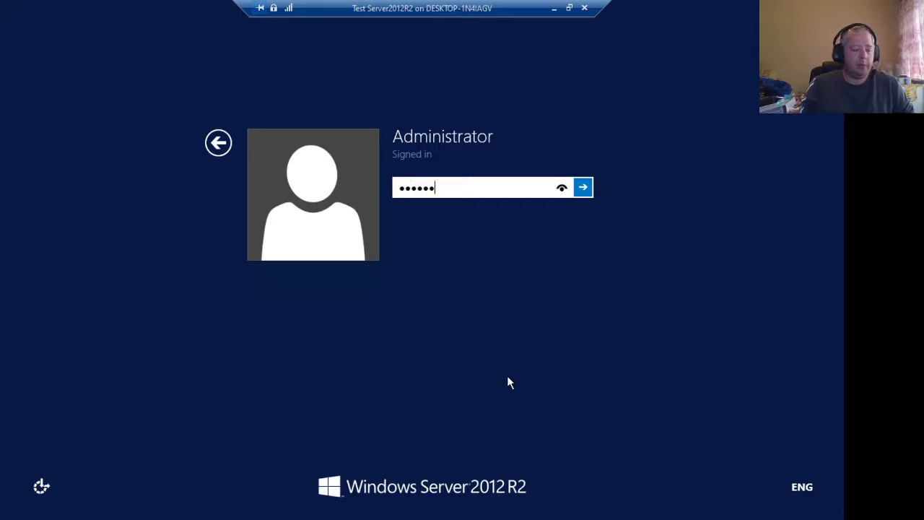
key(Return)
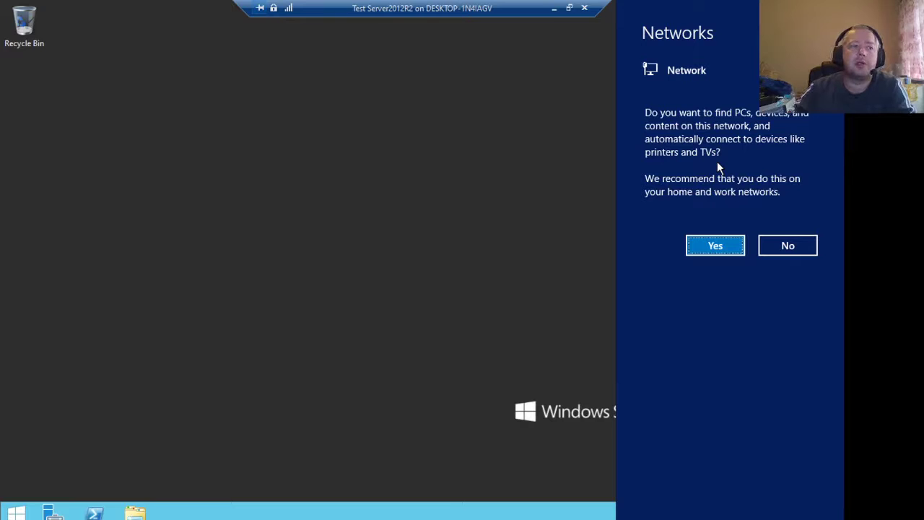
click(712, 247)
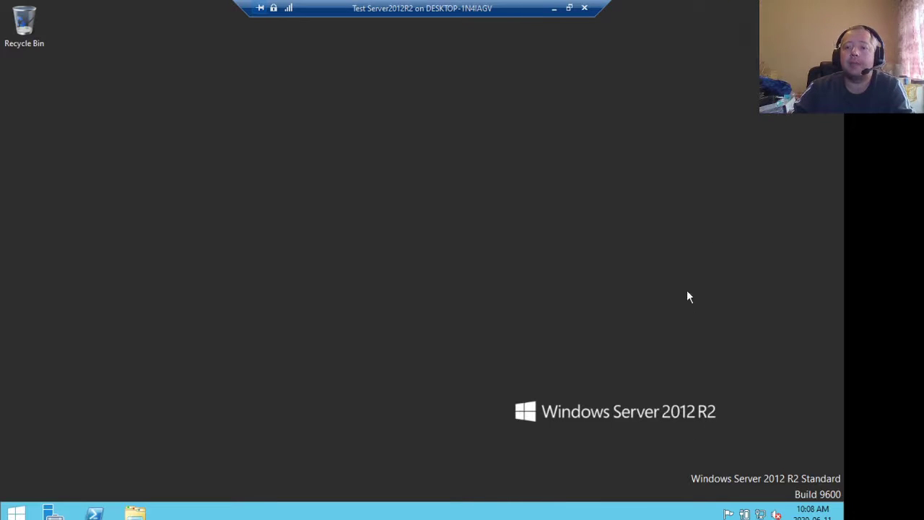
- Check the server's network access status and its list of available network connections
click(763, 515)
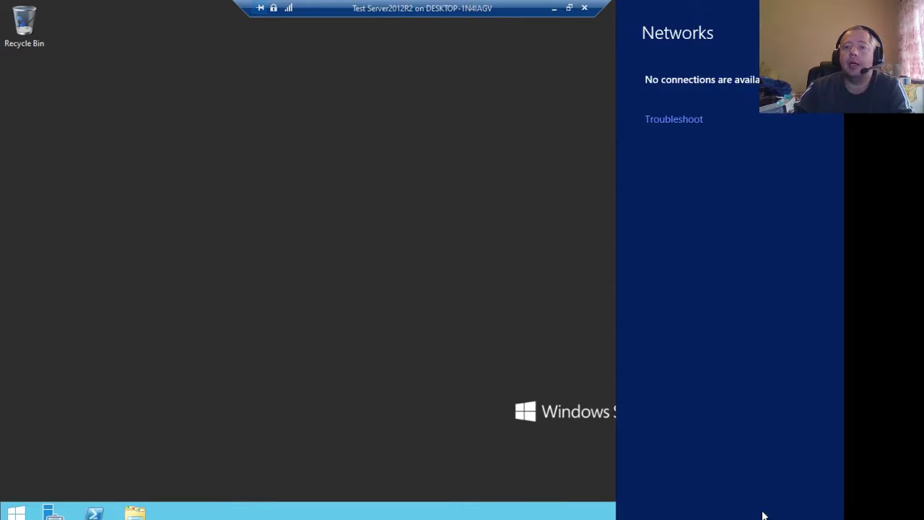
click(545, 202)
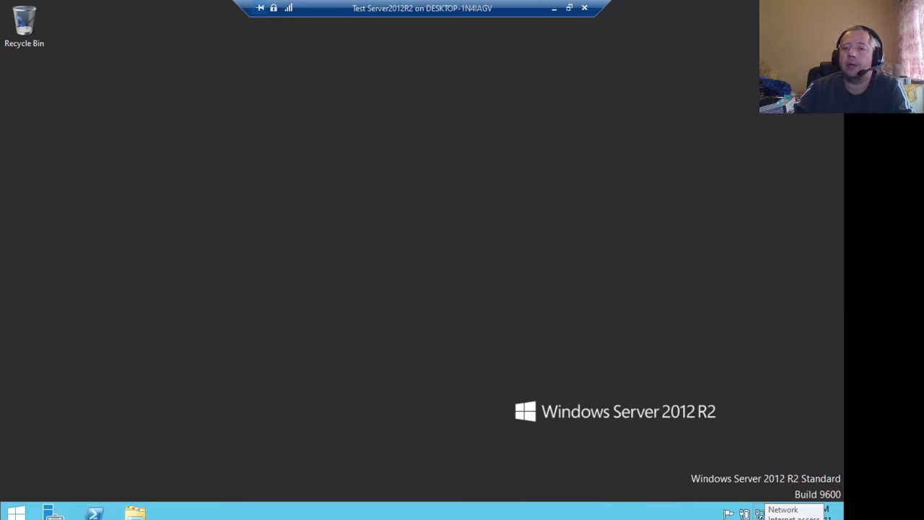
click(760, 514)
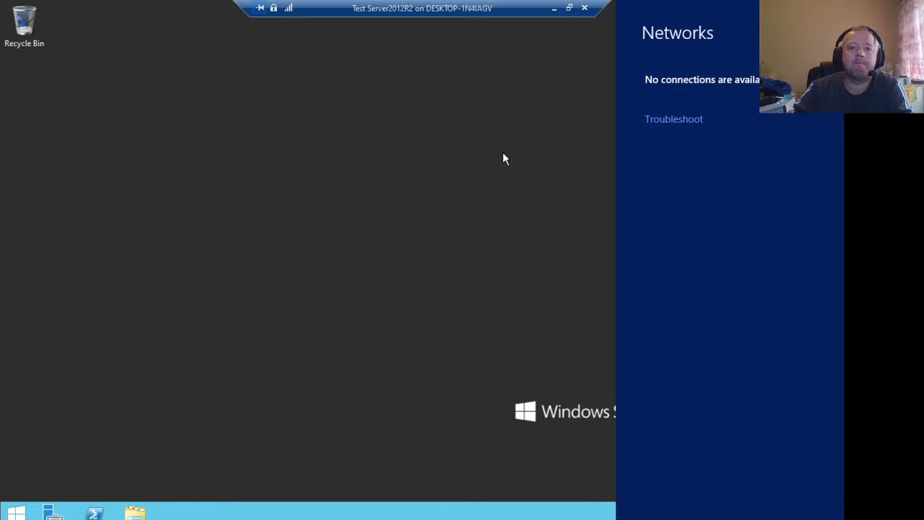
click(504, 159)
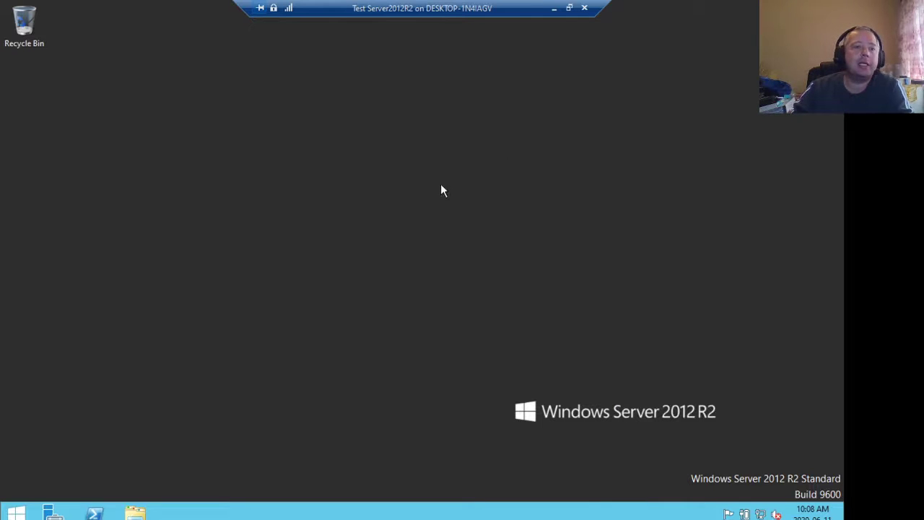